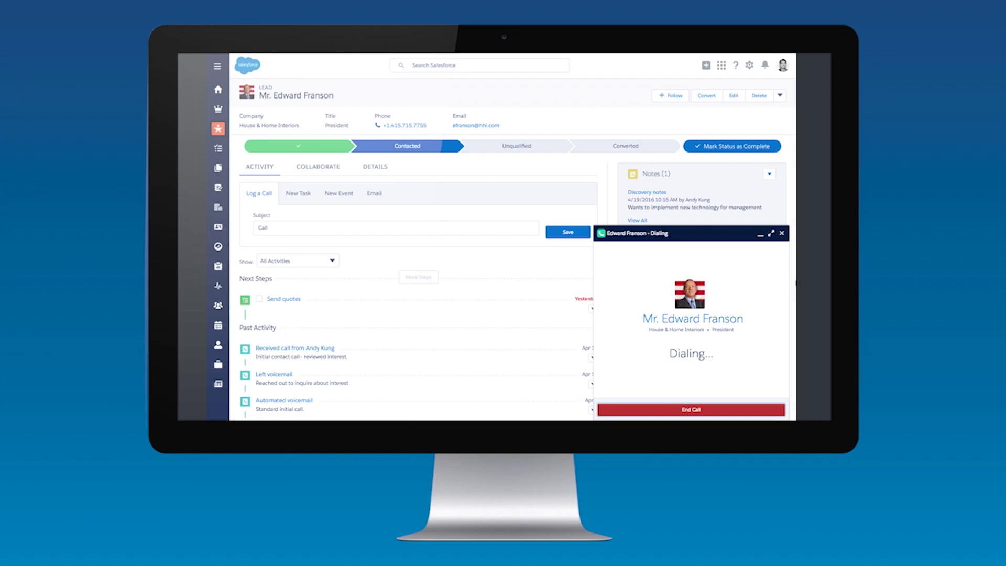
{"action": "type", "text": "Great call: requested a follow-up email with further product information."}
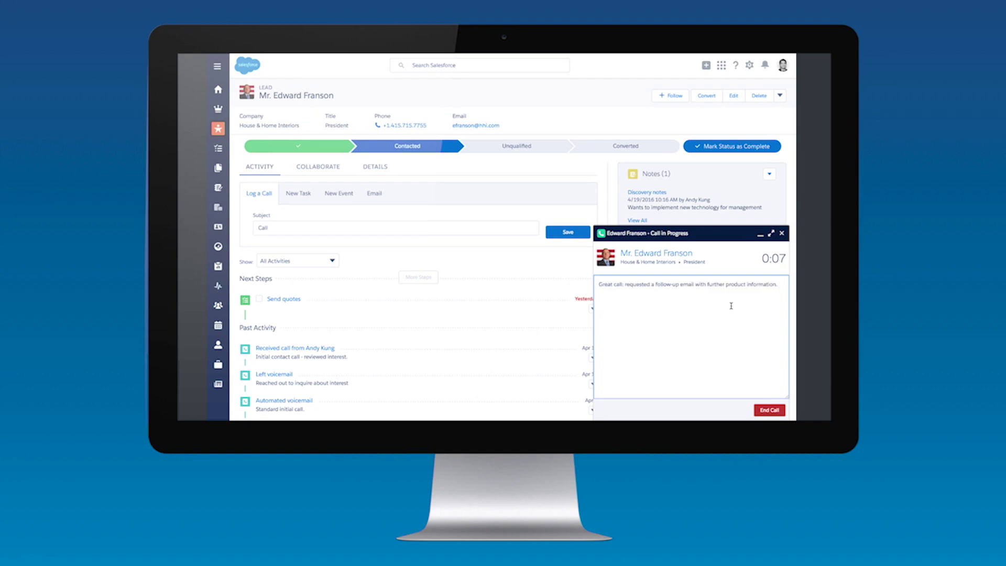
End the call and save its log with the follow-up email notes to the lead's activity
{"action": "left_click", "coordinate": [769, 411]}
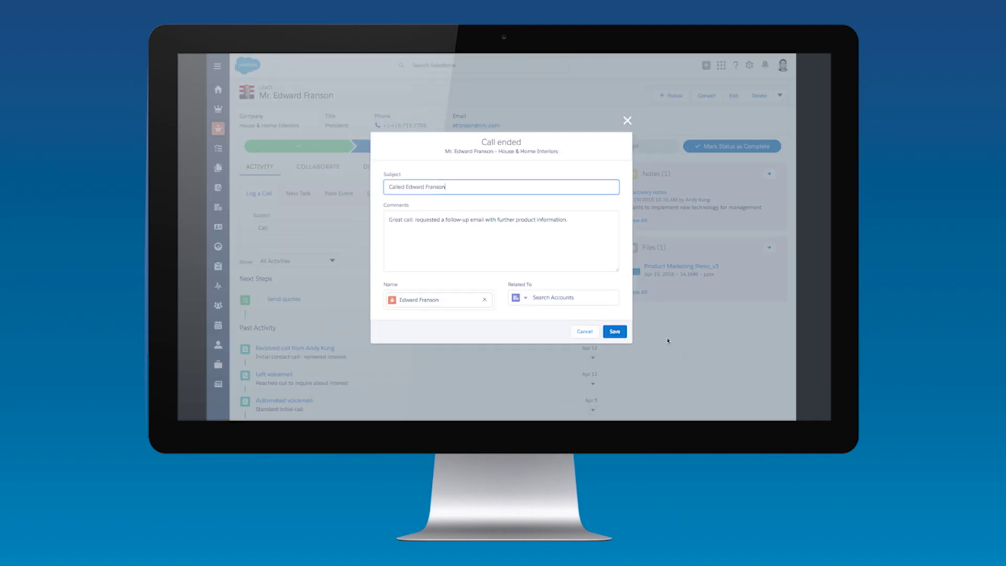
{"action": "left_click", "coordinate": [615, 332]}
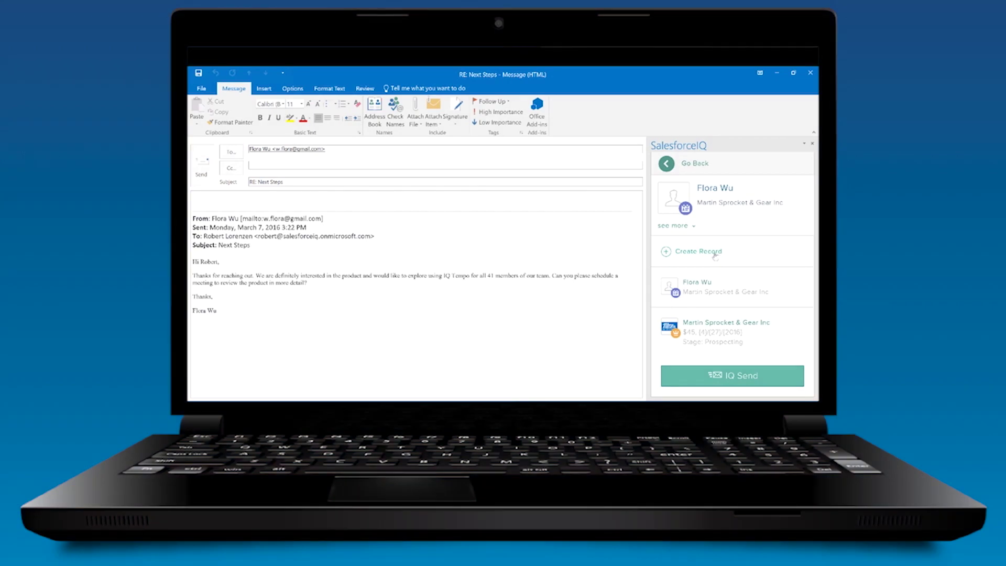
Create a $50000 Martin Sprocket & Gear Inc opportunity from the SalesforceIQ pane
{"action": "left_click", "coordinate": [714, 255]}
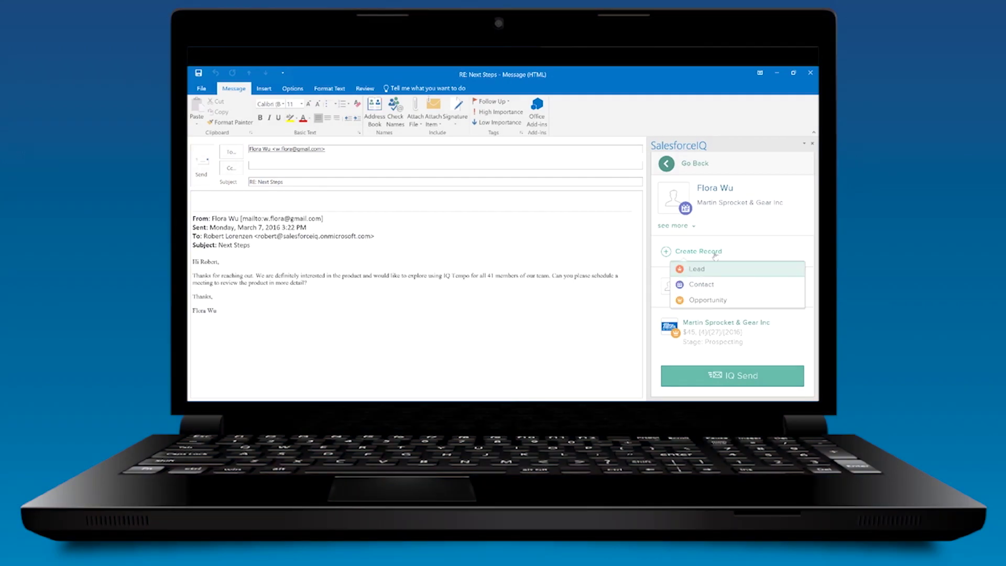
{"action": "left_click", "coordinate": [711, 300]}
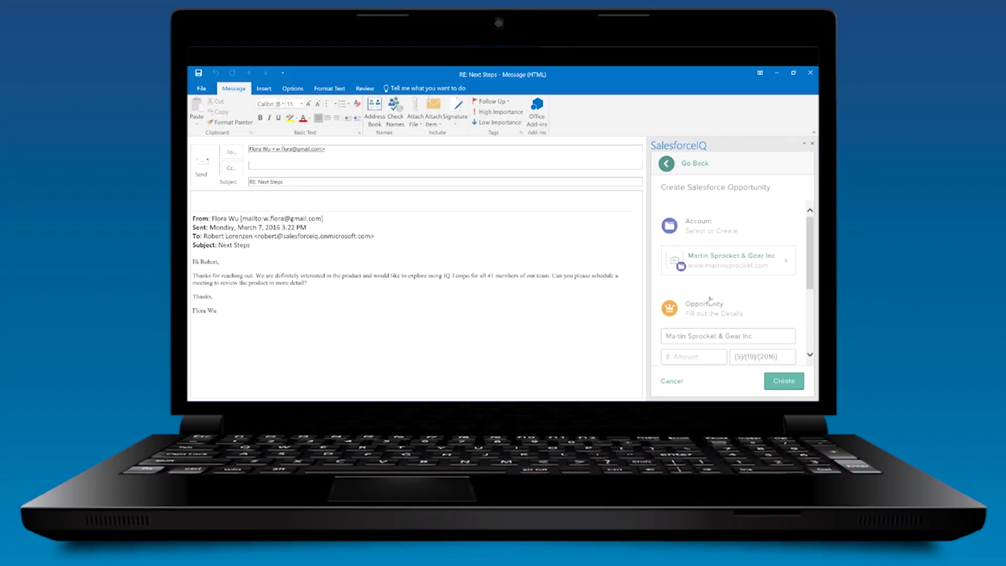
{"action": "left_click", "coordinate": [675, 357]}
{"action": "type", "text": "0000"}
{"action": "left_click", "coordinate": [774, 381]}
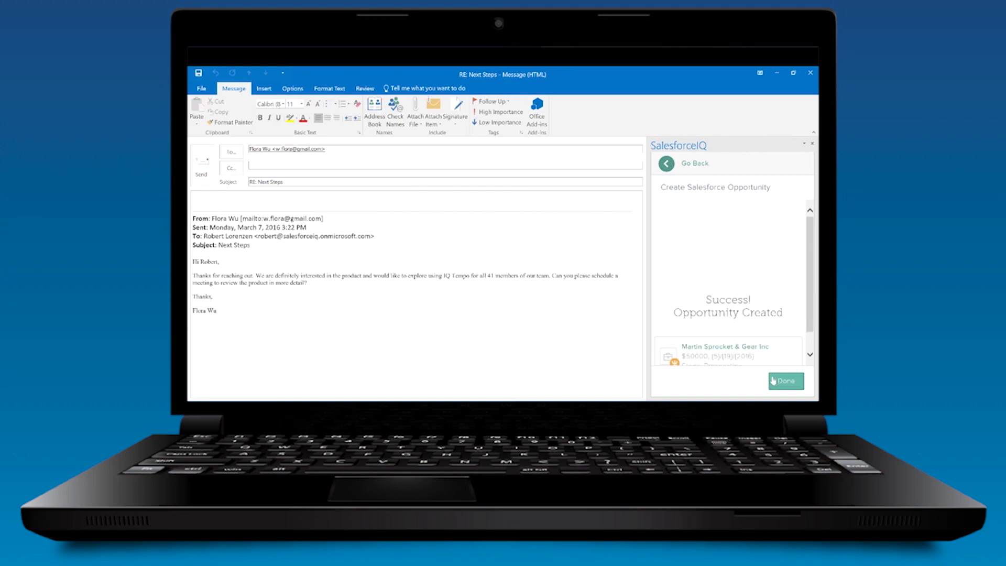
{"action": "left_click", "coordinate": [774, 381]}
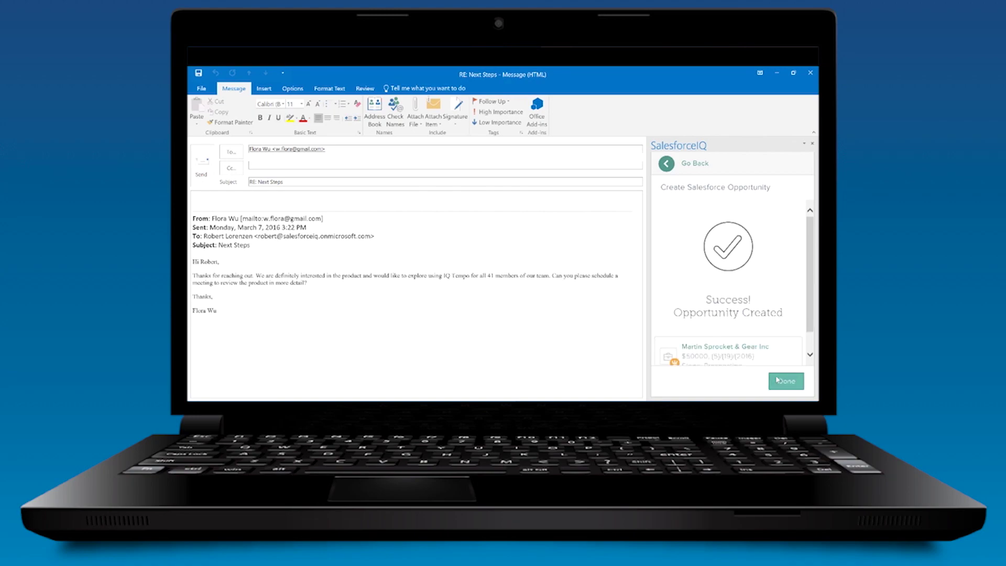
Insert availability offering Wednesday 11:00/11:30, Thursday 1:00/1:30 and Friday 10:45/11:15 slots
{"action": "left_click", "coordinate": [777, 375]}
{"action": "left_click", "coordinate": [586, 218]}
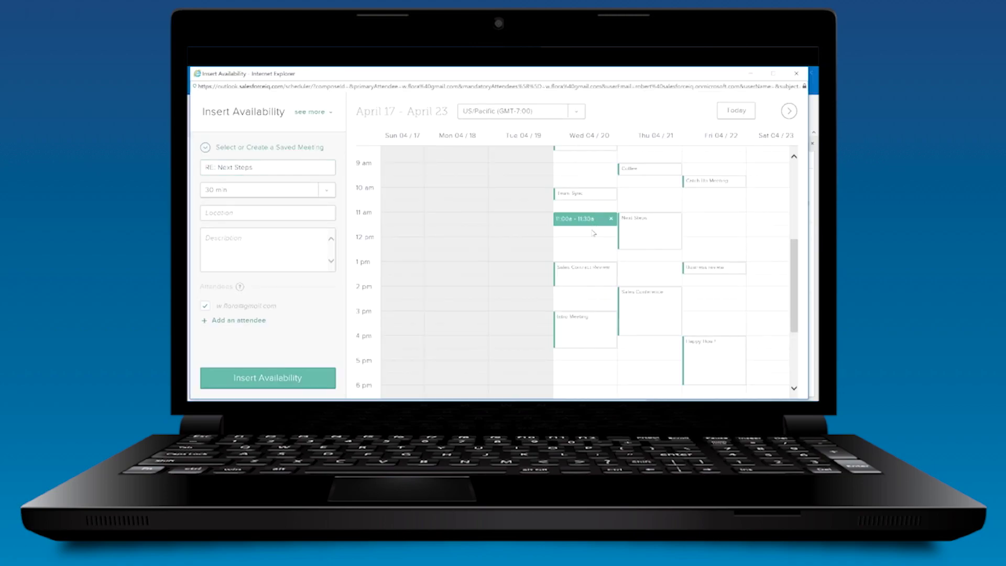
{"action": "left_click", "coordinate": [637, 268]}
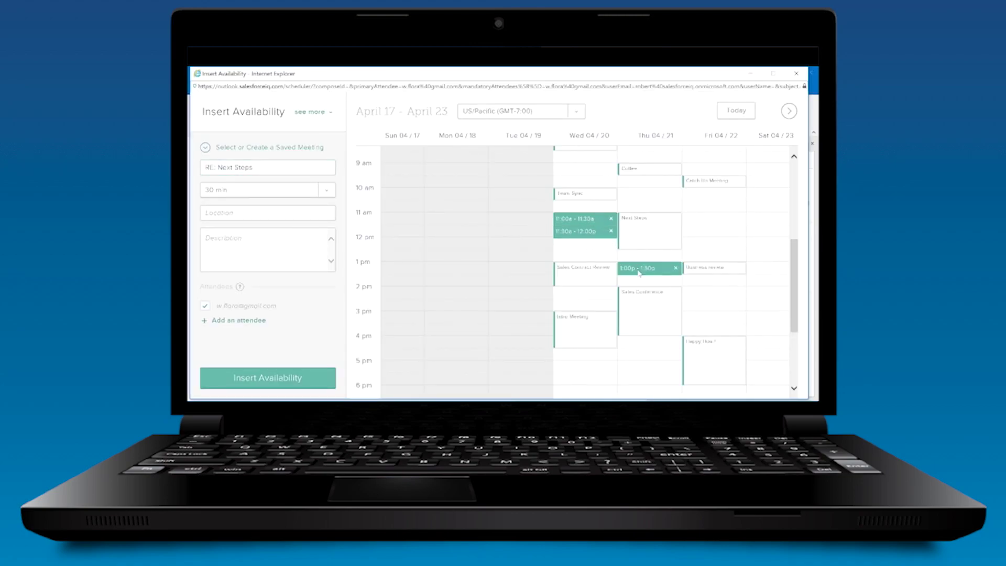
{"action": "left_click", "coordinate": [712, 213]}
{"action": "left_click", "coordinate": [712, 226]}
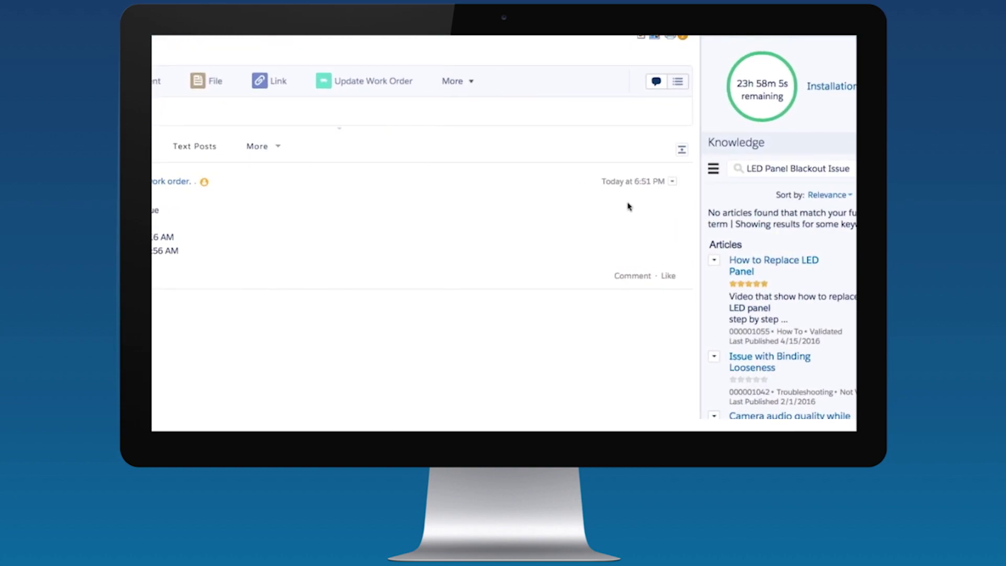
Attach the How to Replace LED Panel article to the LED Panel Blackout Issue work order
{"action": "left_click", "coordinate": [714, 260]}
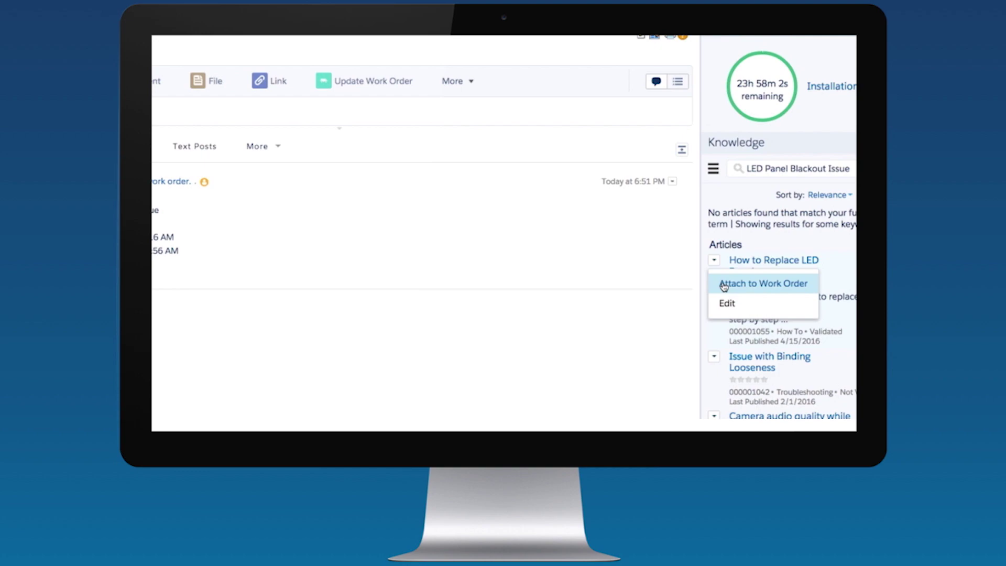
{"action": "left_click", "coordinate": [724, 285]}
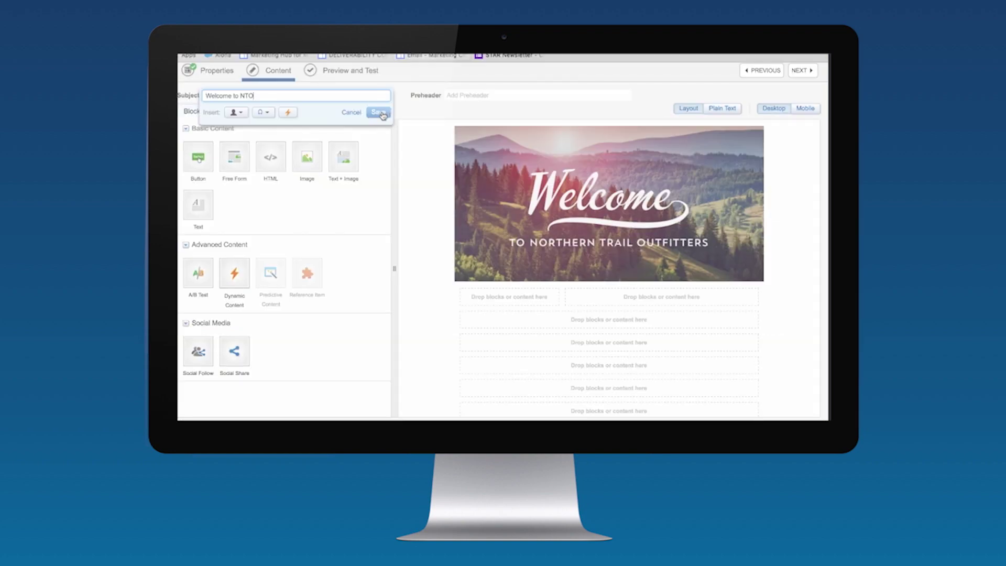
Save the 'Welcome to NTO' subject, target Loyalty Customers, and exclude Seasonal Promotions from the send
{"action": "left_click", "coordinate": [380, 112]}
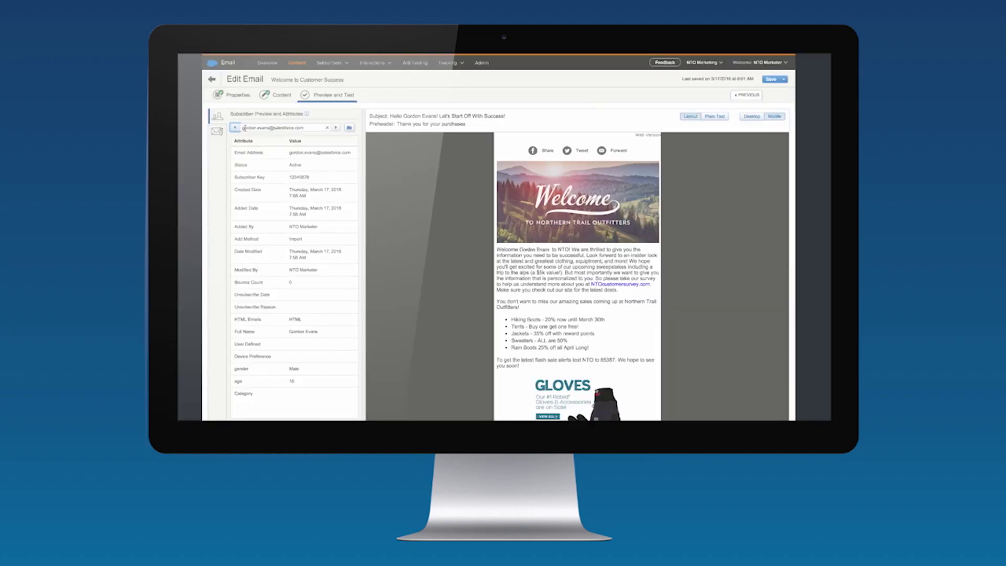
{"action": "scroll", "coordinate": [584, 236], "scroll_direction": "down", "scroll_amount": 2}
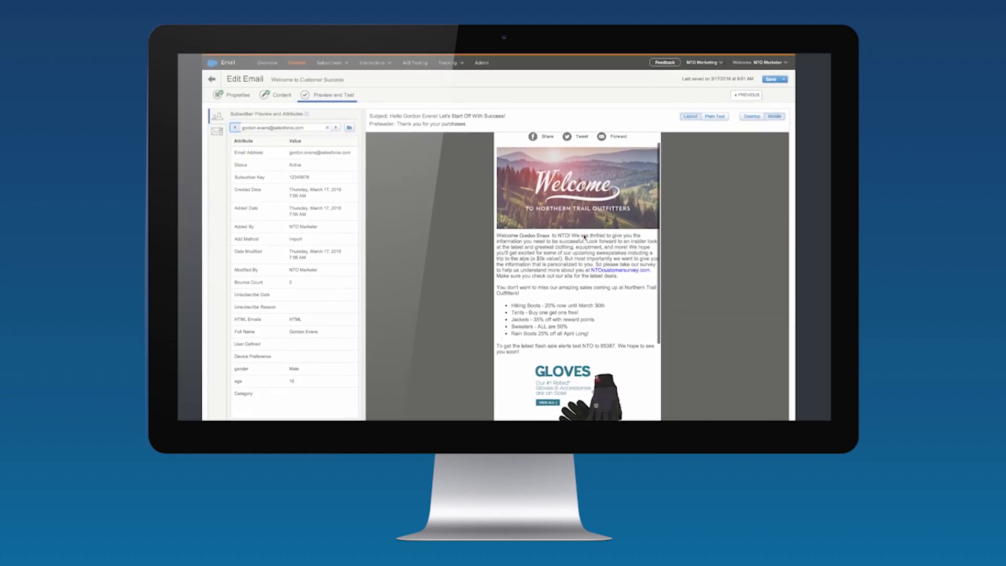
{"action": "scroll", "coordinate": [585, 237], "scroll_direction": "down", "scroll_amount": 2}
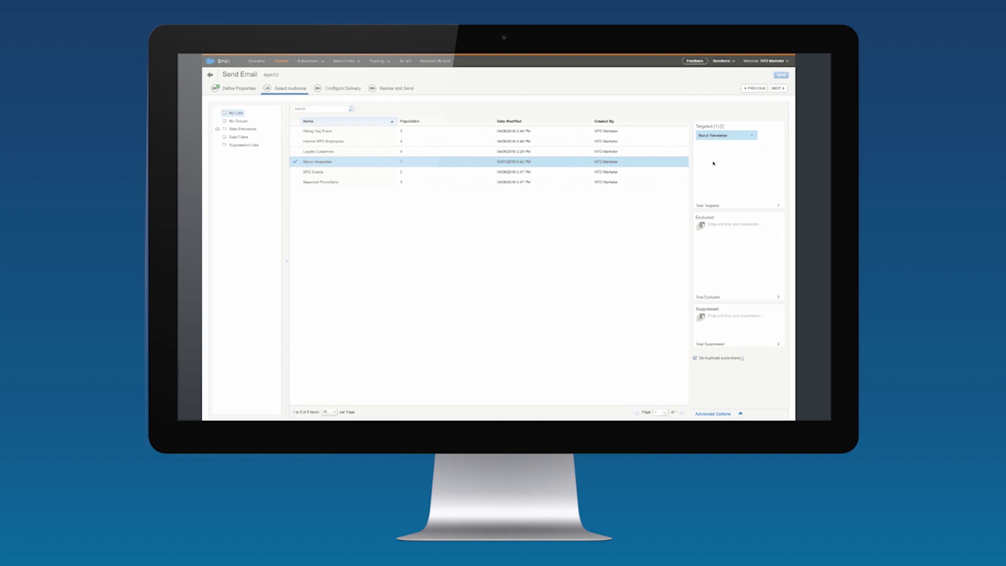
{"action": "left_click", "coordinate": [369, 151]}
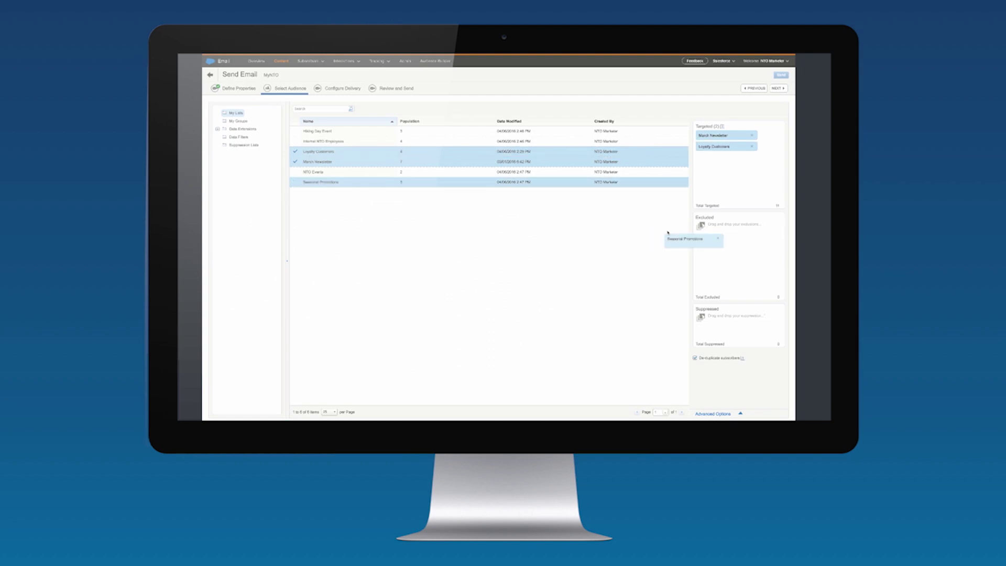
{"action": "left_click_drag", "start_coordinate": [371, 183], "coordinate": [723, 240]}
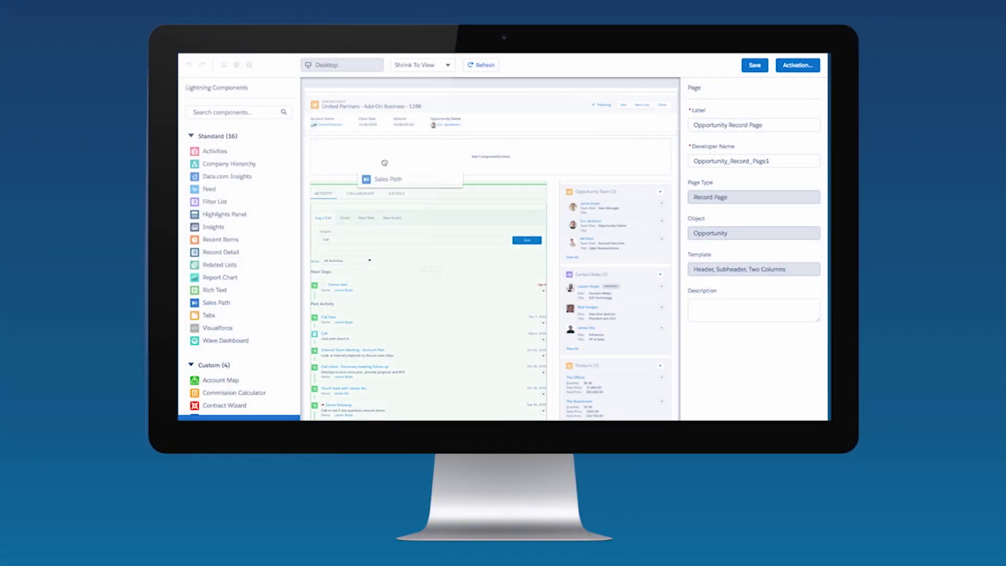
Place Sales Path at the top of the opportunity record page and save the layout
{"action": "left_click_drag", "start_coordinate": [218, 306], "coordinate": [396, 158]}
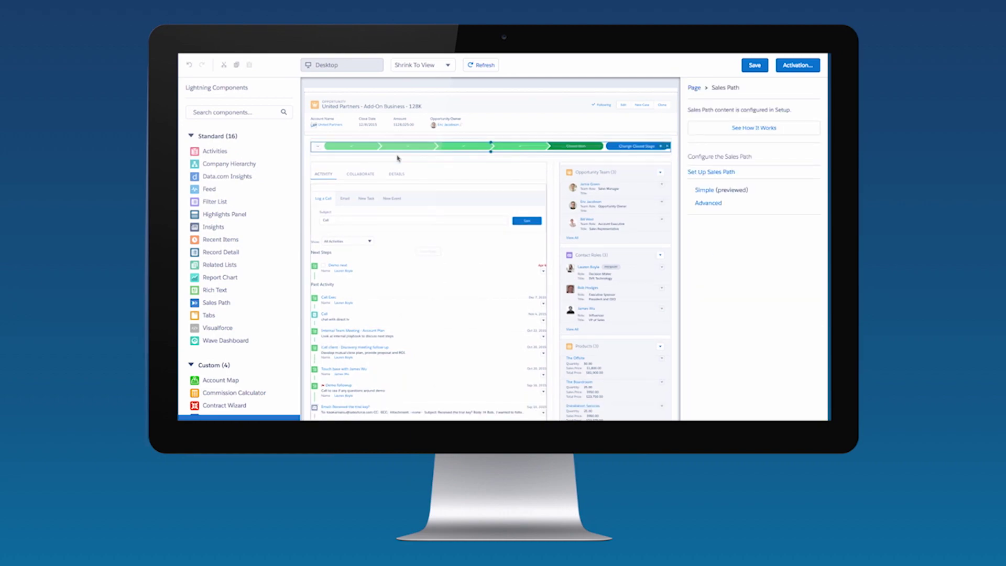
{"action": "left_click", "coordinate": [754, 66]}
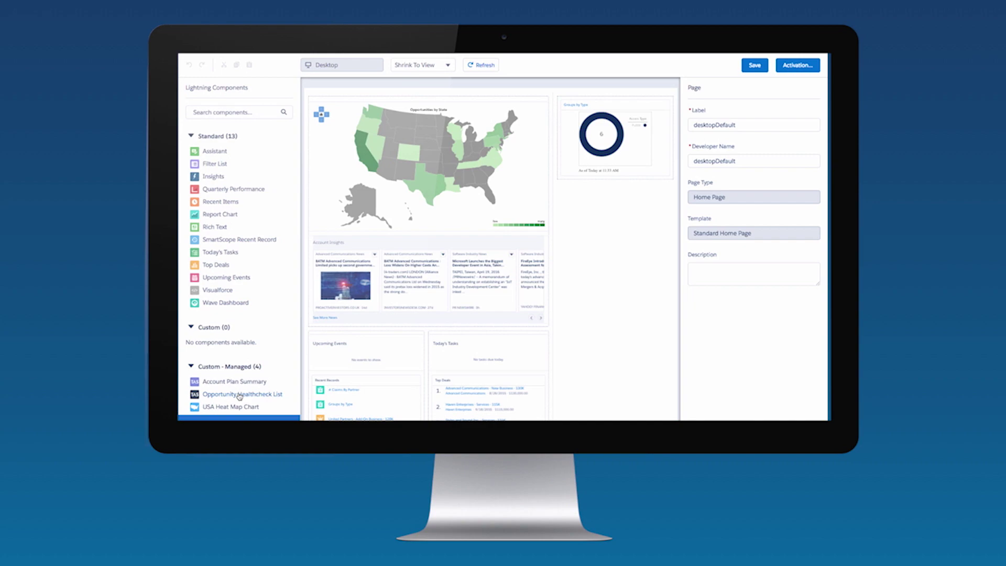
Place Opportunity Healthcheck List below the donut chart on the home page and save
{"action": "left_click_drag", "start_coordinate": [238, 397], "coordinate": [582, 185]}
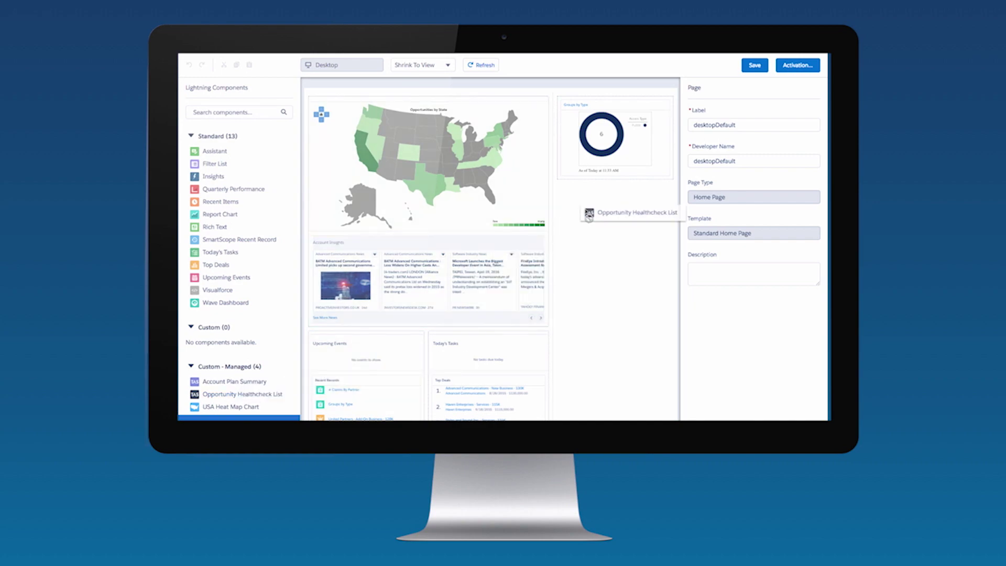
{"action": "left_click_drag", "start_coordinate": [581, 182], "coordinate": [580, 178]}
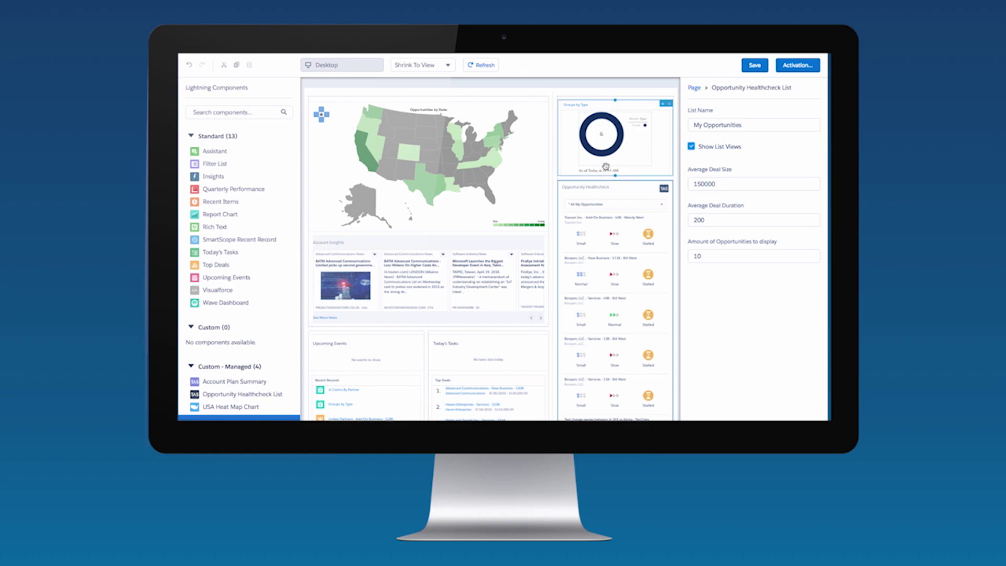
{"action": "left_click", "coordinate": [758, 67]}
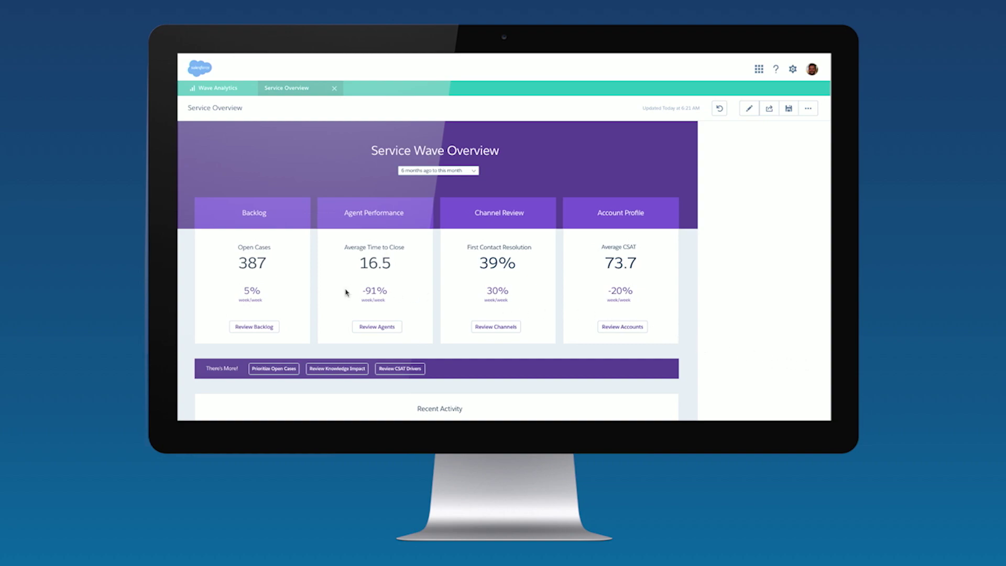
Review the backlog and agent performance dashboards, then show Wave Case History on the projector case
{"action": "left_click", "coordinate": [269, 325]}
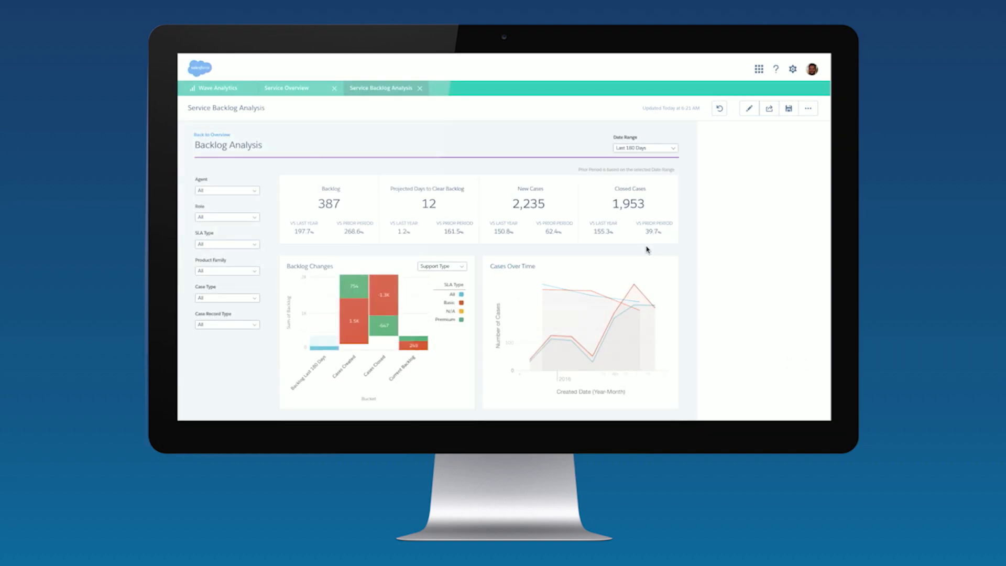
{"action": "left_click", "coordinate": [300, 89]}
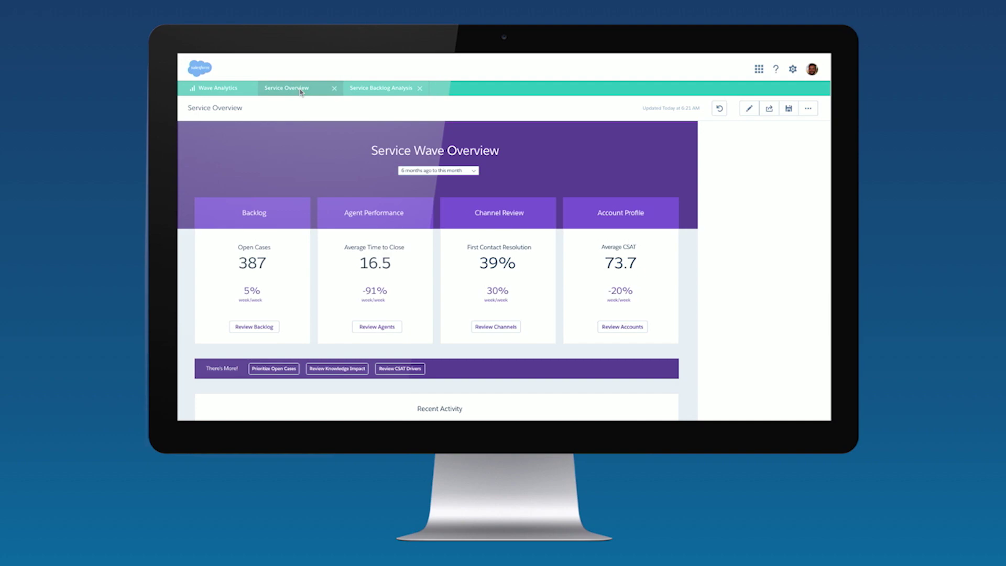
{"action": "left_click", "coordinate": [370, 330]}
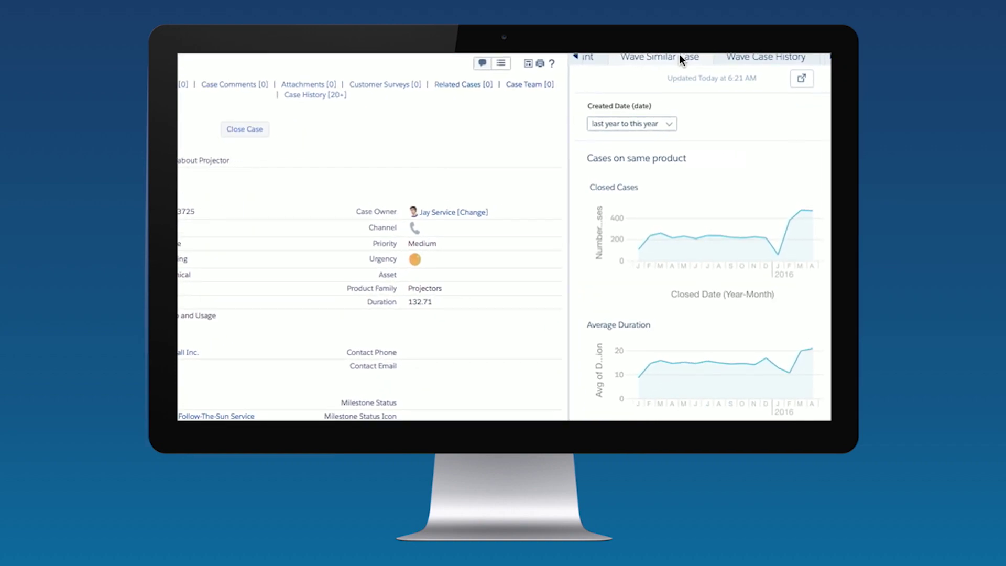
{"action": "left_click", "coordinate": [727, 55]}
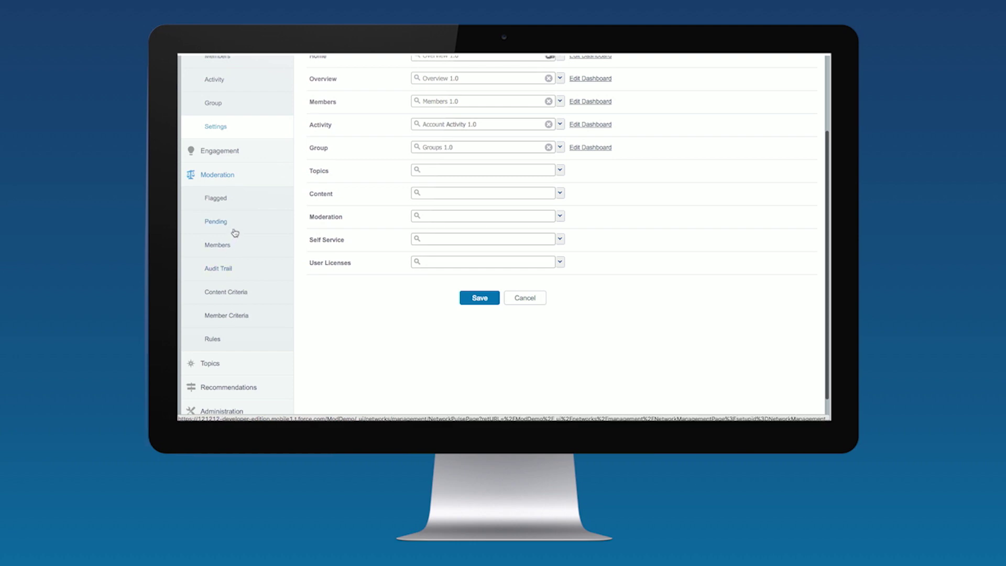
Show the Pending moderation queue and select the mountain bike coupon question
{"action": "left_click", "coordinate": [230, 227]}
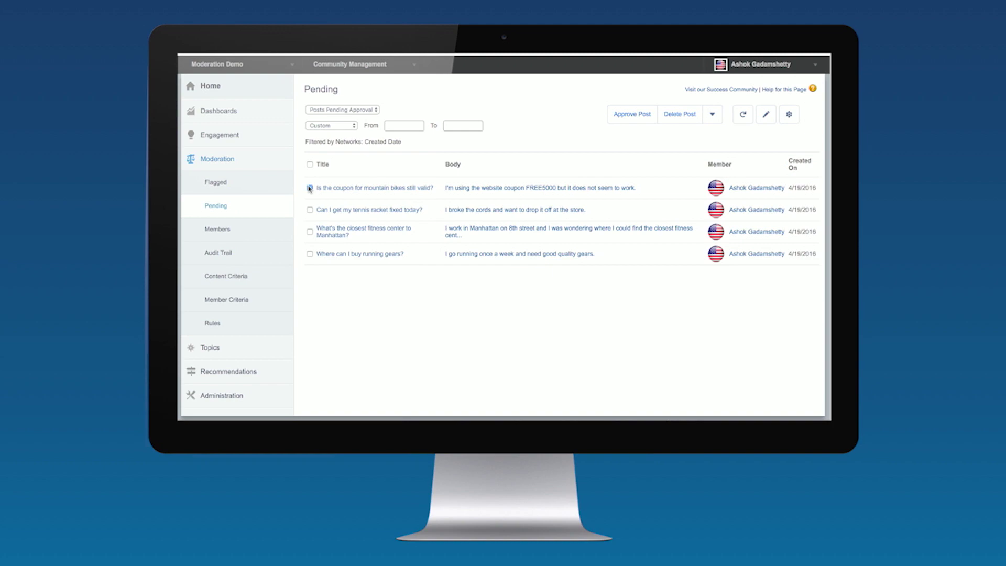
{"action": "left_click", "coordinate": [310, 188]}
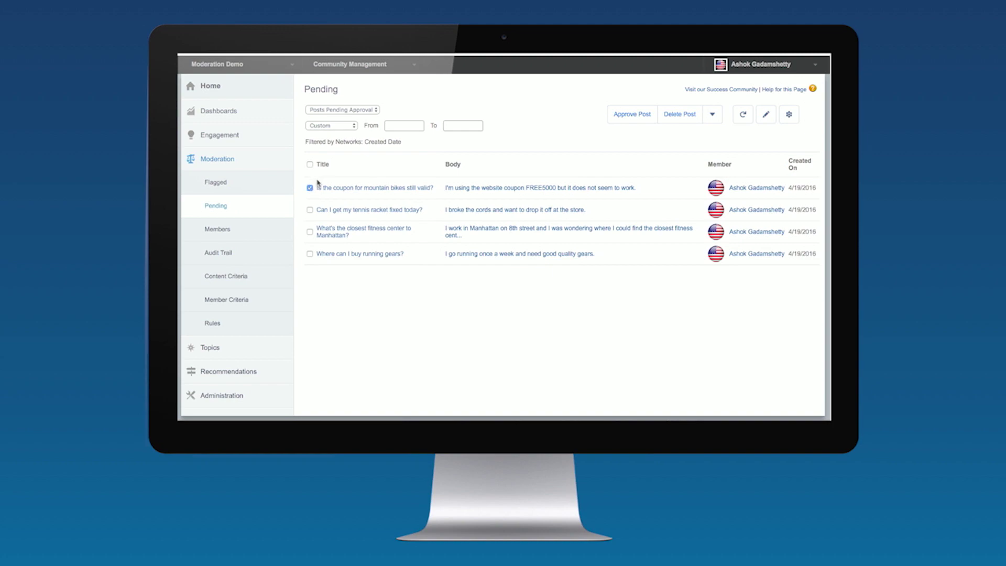